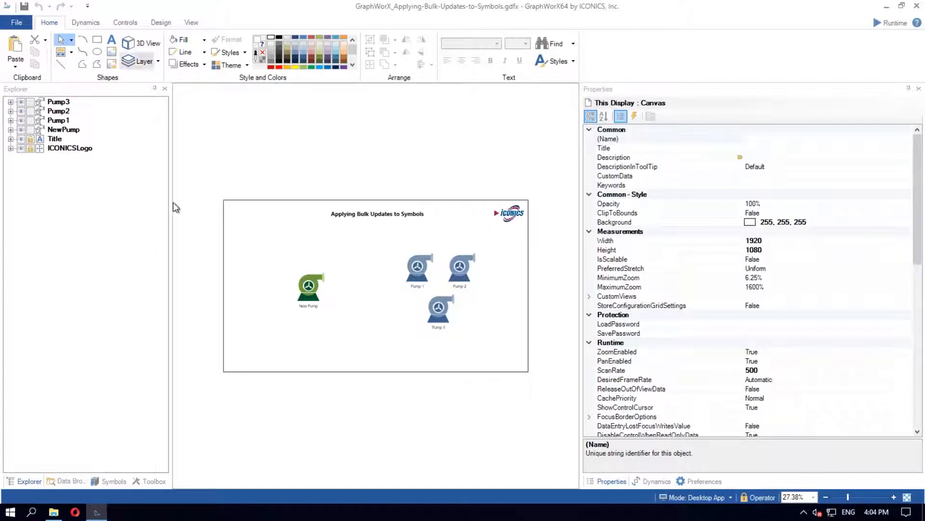
Check the ShareKeyword property of the New Pump symbol and of the Pump 1 symbol.
{"action": "left_click", "coordinate": [317, 294]}
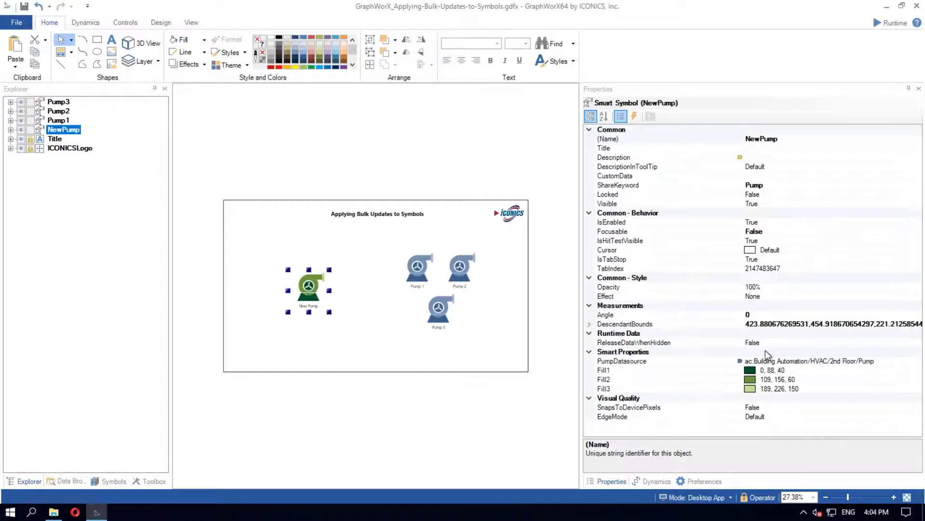
{"action": "left_click", "coordinate": [772, 185]}
{"action": "left_click_drag", "start_coordinate": [772, 185], "coordinate": [686, 199]}
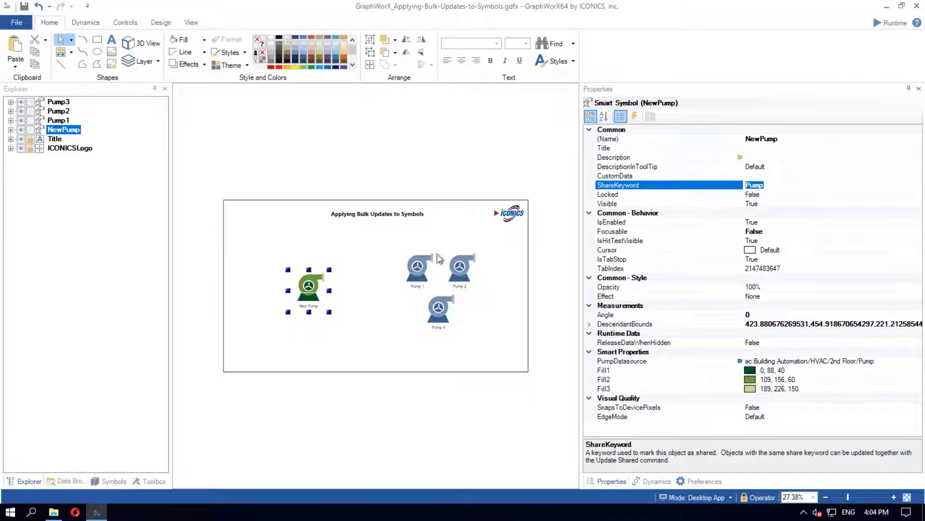
{"action": "left_click", "coordinate": [385, 285]}
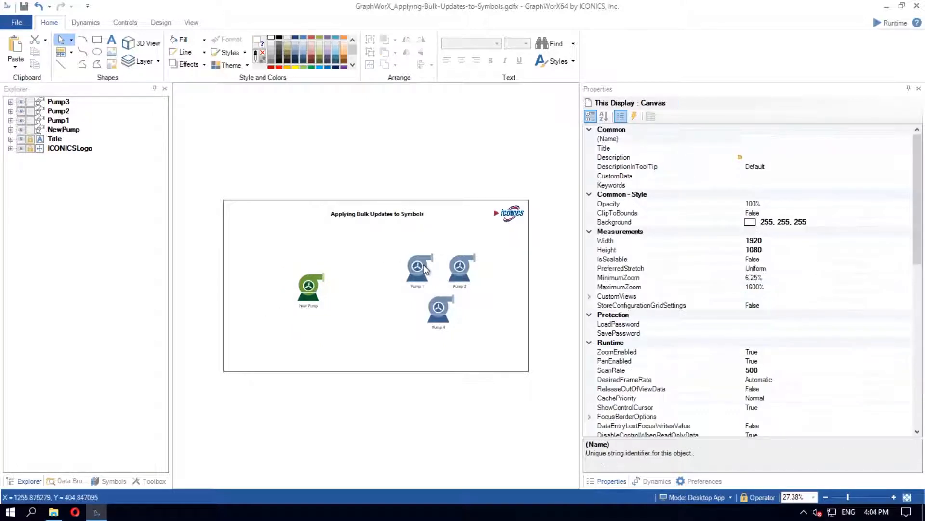
{"action": "left_click", "coordinate": [423, 269]}
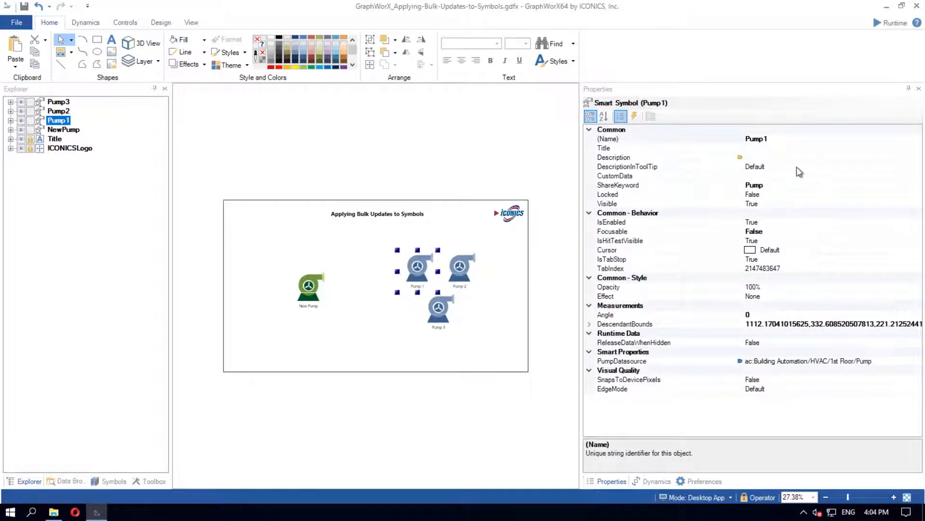
{"action": "left_click", "coordinate": [787, 185]}
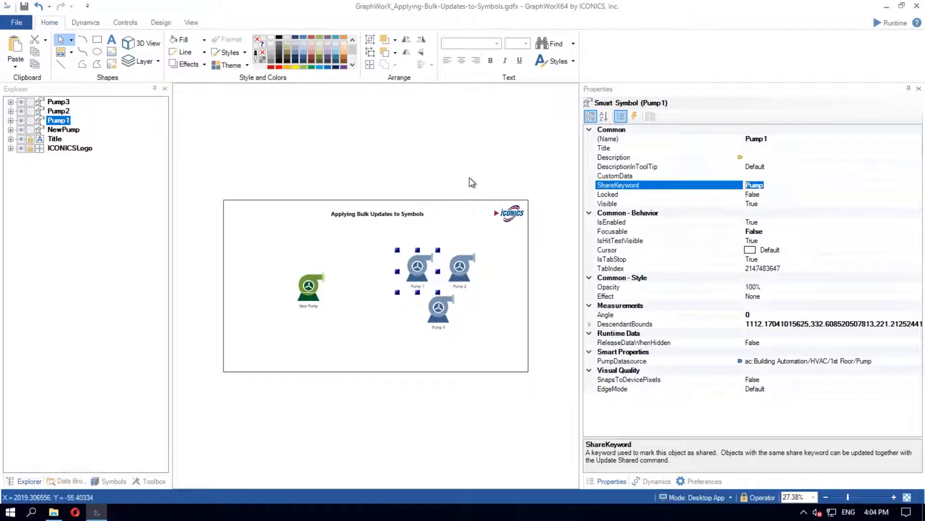
{"action": "left_click", "coordinate": [448, 169]}
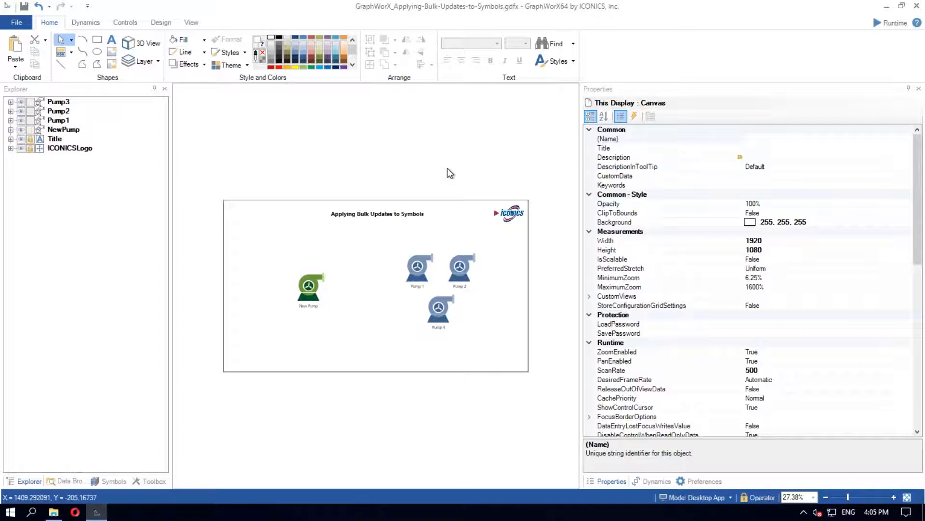
Try updating all objects in the current display shared with the New Pump symbol, preserving size and orientation and smart property values.
{"action": "left_click", "coordinate": [308, 286]}
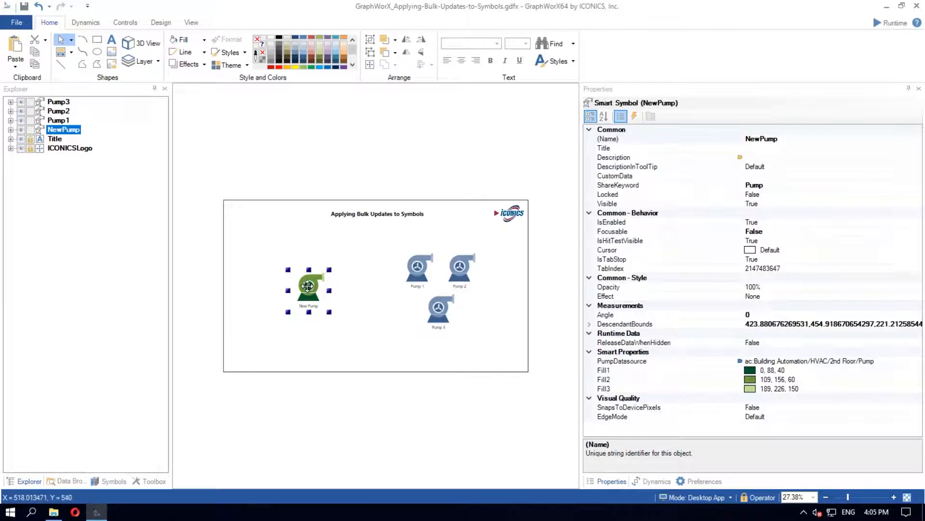
{"action": "left_click", "coordinate": [83, 24]}
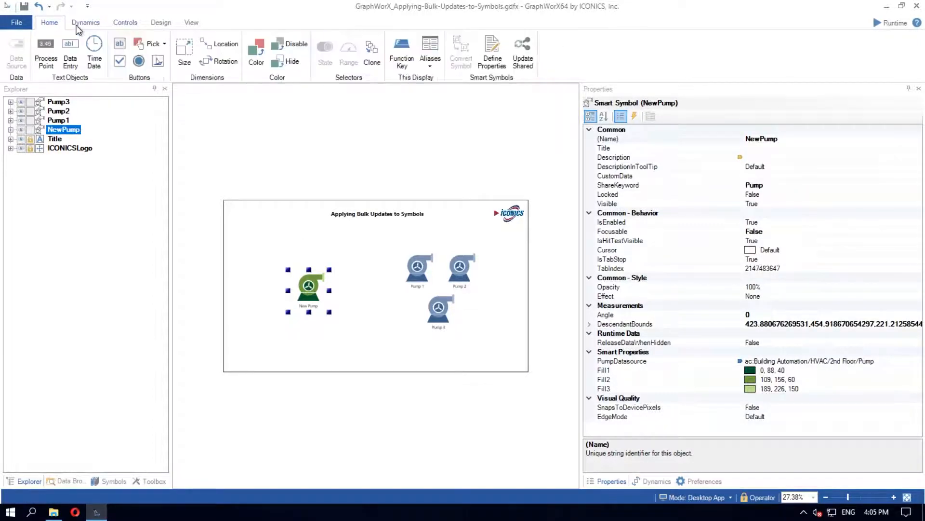
{"action": "left_click", "coordinate": [525, 54]}
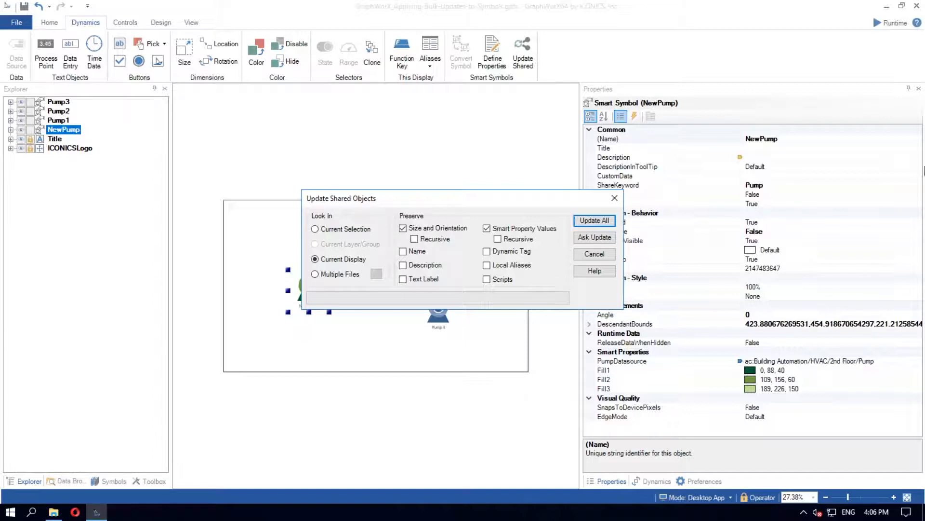
{"action": "left_click", "coordinate": [609, 220]}
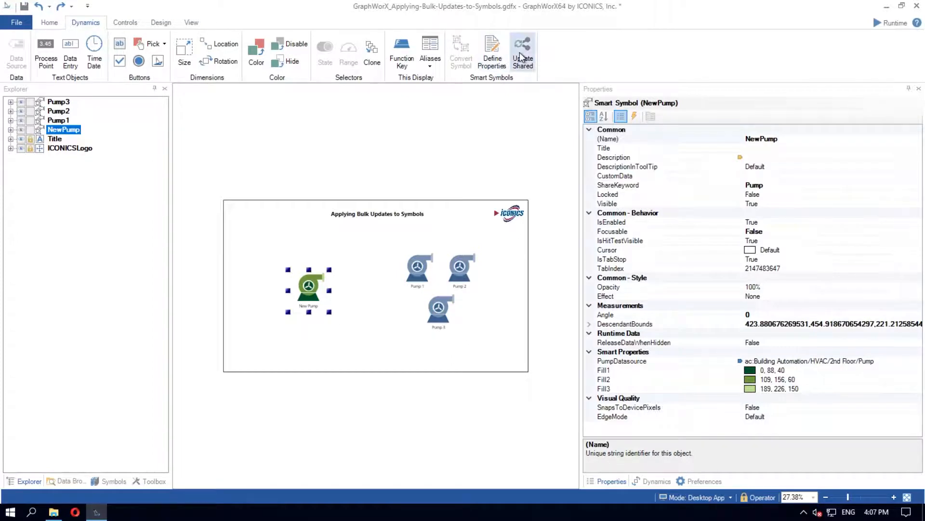
Update all objects in the current display shared with New Pump, preserving size and orientation, name and text label but not smart property values.
{"action": "left_click", "coordinate": [522, 57]}
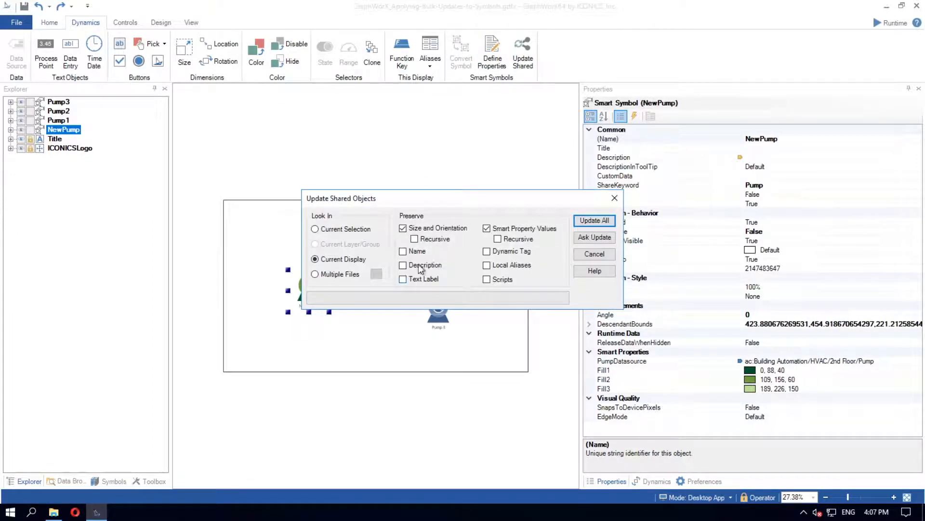
{"action": "left_click", "coordinate": [403, 251]}
{"action": "left_click", "coordinate": [404, 278]}
{"action": "left_click", "coordinate": [487, 229]}
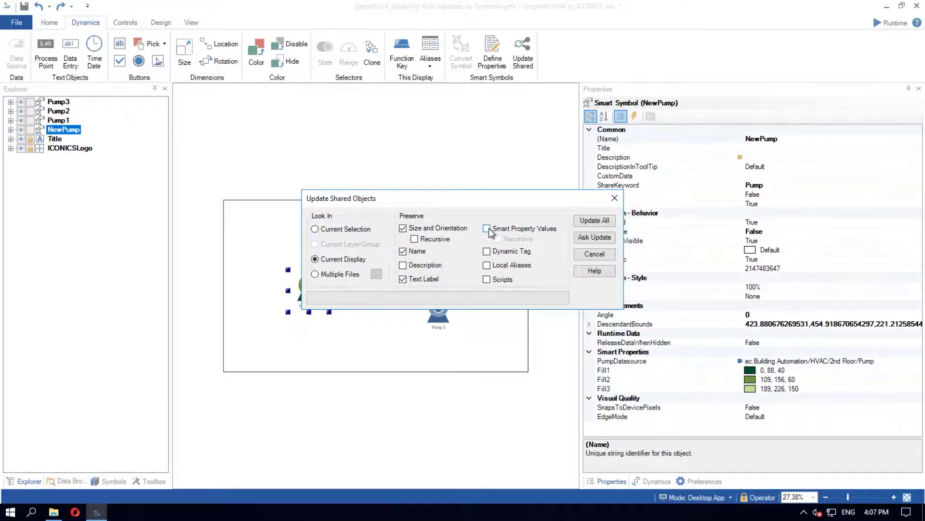
{"action": "left_click", "coordinate": [601, 223]}
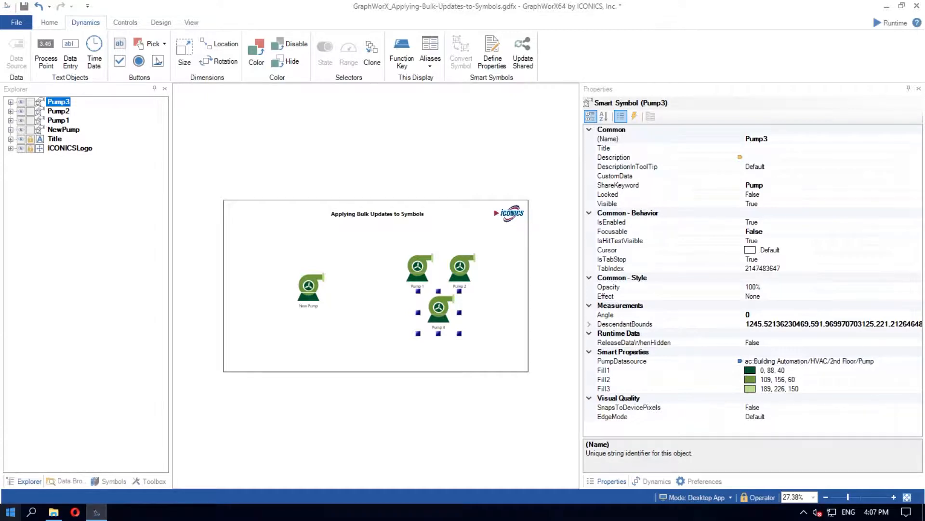
{"action": "left_click", "coordinate": [391, 222]}
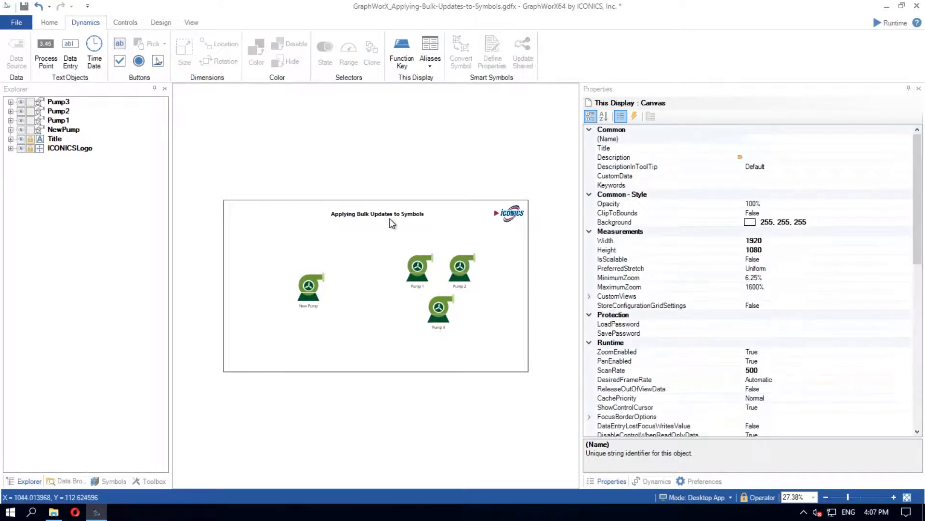
Set up a Find in the current display that covers every find type, from Text and Dynamic Data Source to File Name and Smart Property.
{"action": "left_click", "coordinate": [50, 24]}
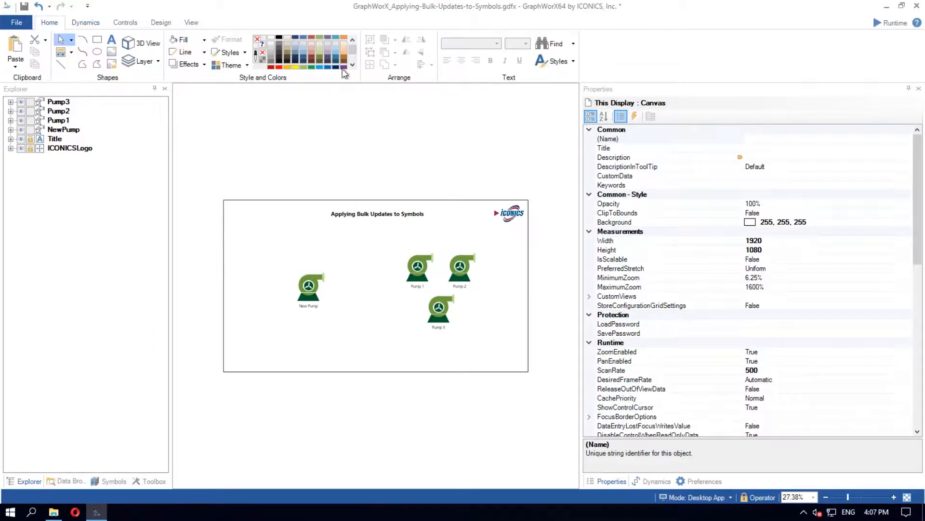
{"action": "left_click", "coordinate": [573, 44]}
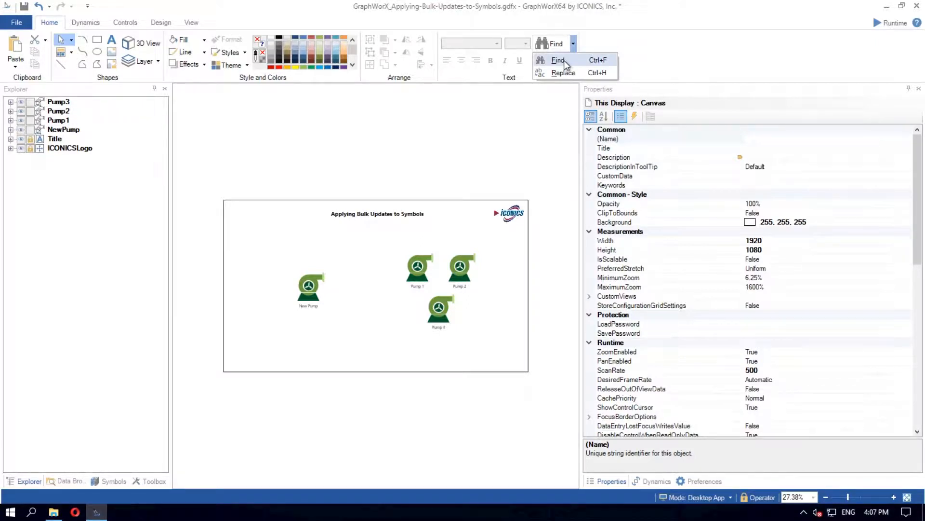
{"action": "left_click", "coordinate": [559, 60]}
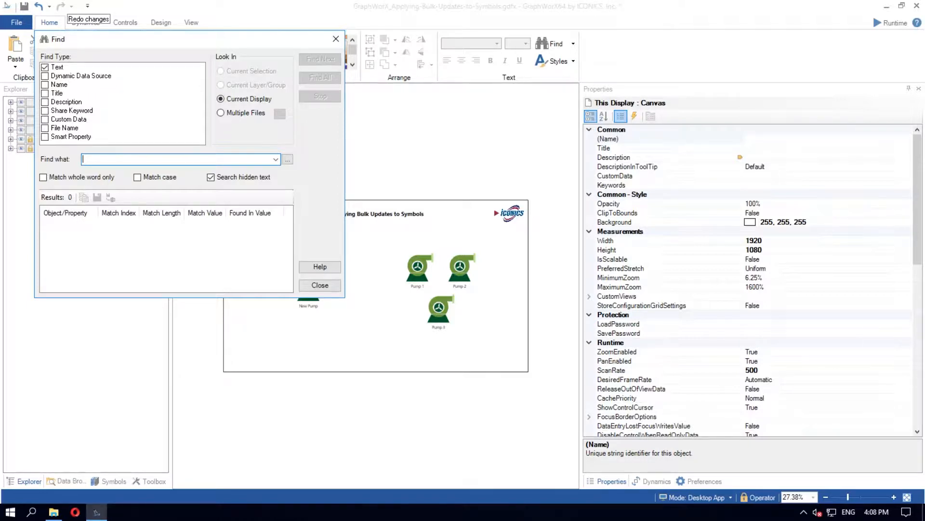
{"action": "left_click", "coordinate": [45, 77]}
{"action": "left_click", "coordinate": [46, 85]}
{"action": "left_click", "coordinate": [45, 93]}
{"action": "left_click", "coordinate": [45, 101]}
{"action": "left_click", "coordinate": [45, 111]}
{"action": "left_click", "coordinate": [44, 119]}
{"action": "left_click", "coordinate": [44, 128]}
{"action": "left_click", "coordinate": [45, 136]}
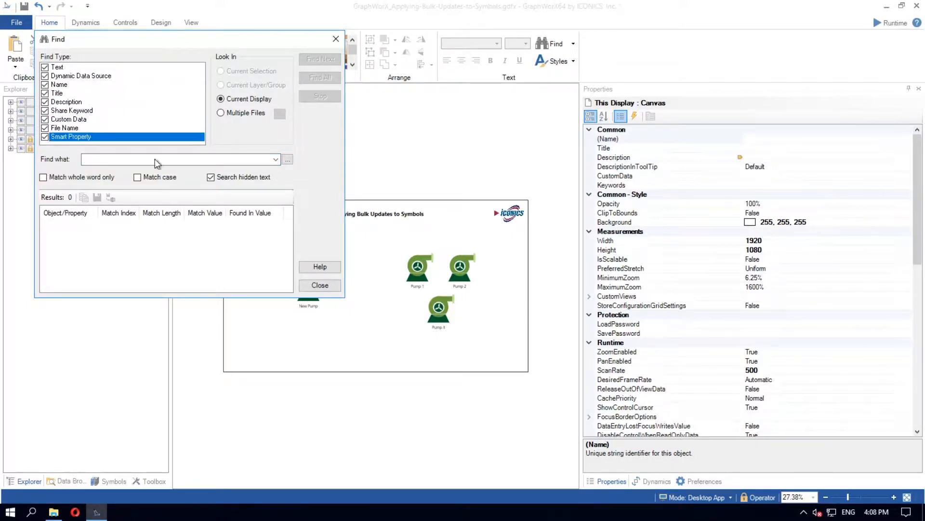
Find all occurrences of "pump" in the current display.
{"action": "left_click", "coordinate": [288, 159]}
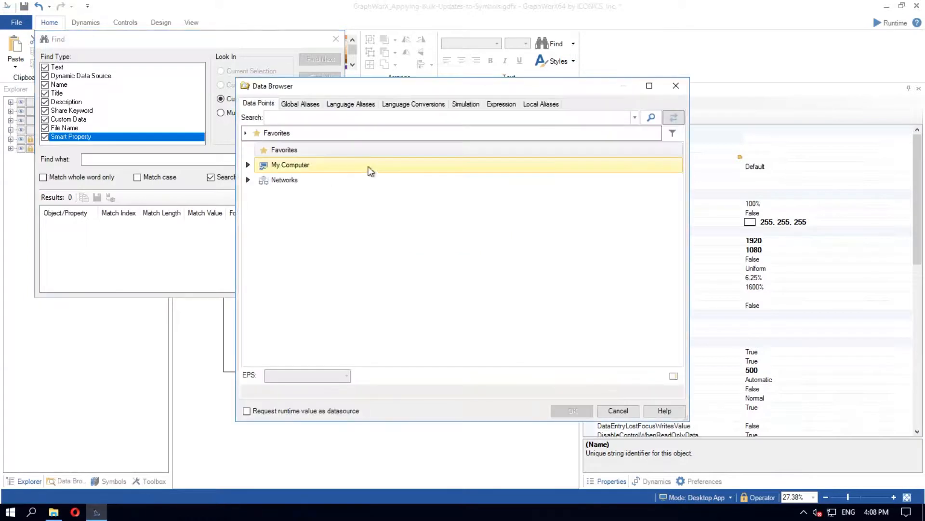
{"action": "left_click", "coordinate": [675, 86]}
{"action": "type", "text": "pump"}
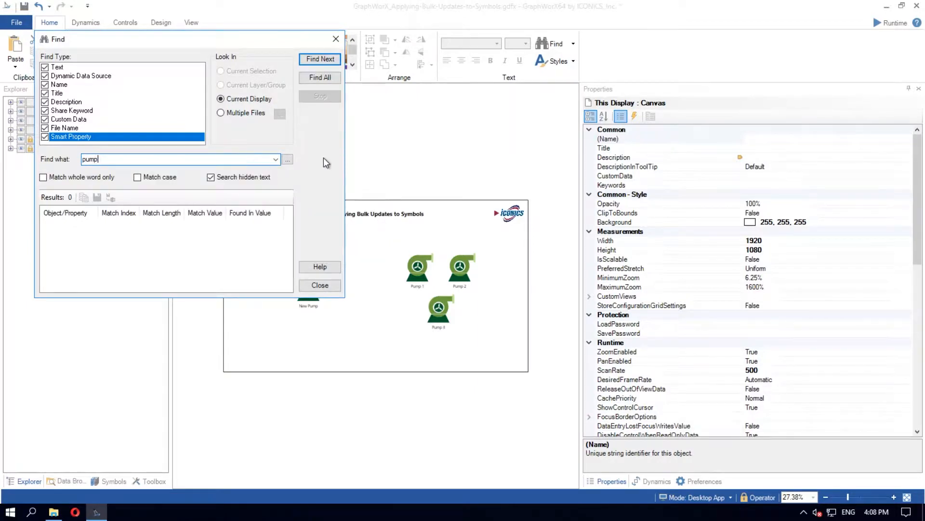
{"action": "left_click", "coordinate": [327, 79]}
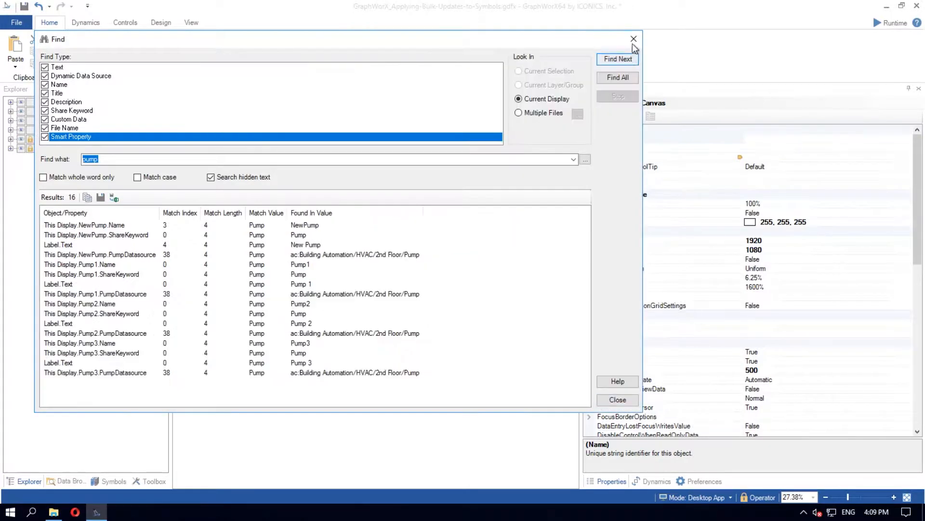
{"action": "left_click", "coordinate": [633, 38]}
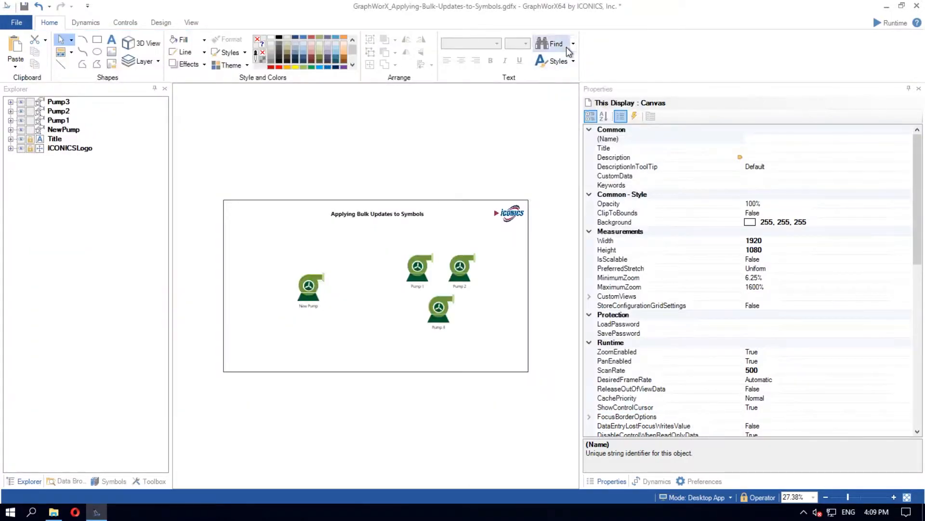
Try to replace all occurrences of "Sub_pump" in the current display with the replacement text left empty.
{"action": "left_click", "coordinate": [556, 44]}
{"action": "left_click", "coordinate": [633, 39]}
{"action": "left_click", "coordinate": [590, 41]}
{"action": "left_click", "coordinate": [561, 73]}
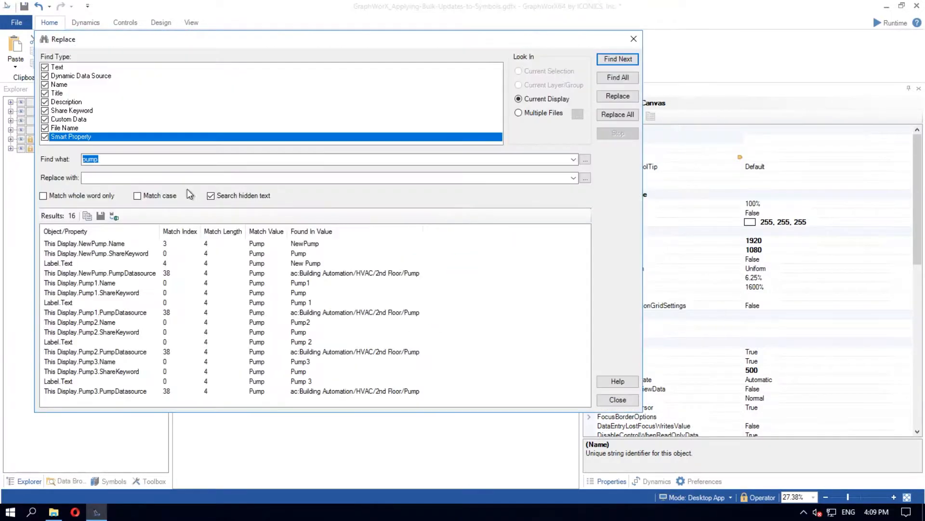
{"action": "left_click", "coordinate": [85, 159]}
{"action": "type", "text": "Sub_"}
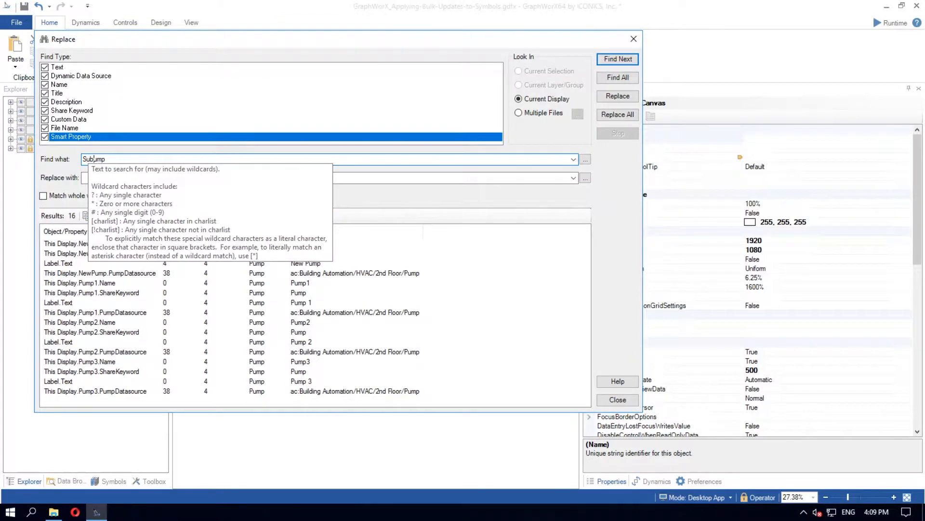
{"action": "left_click", "coordinate": [621, 112]}
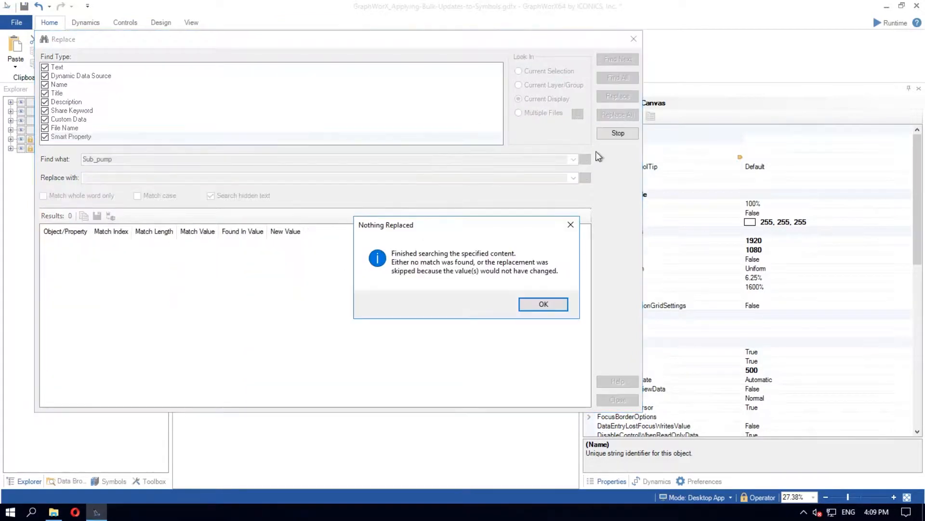
{"action": "left_click", "coordinate": [552, 308]}
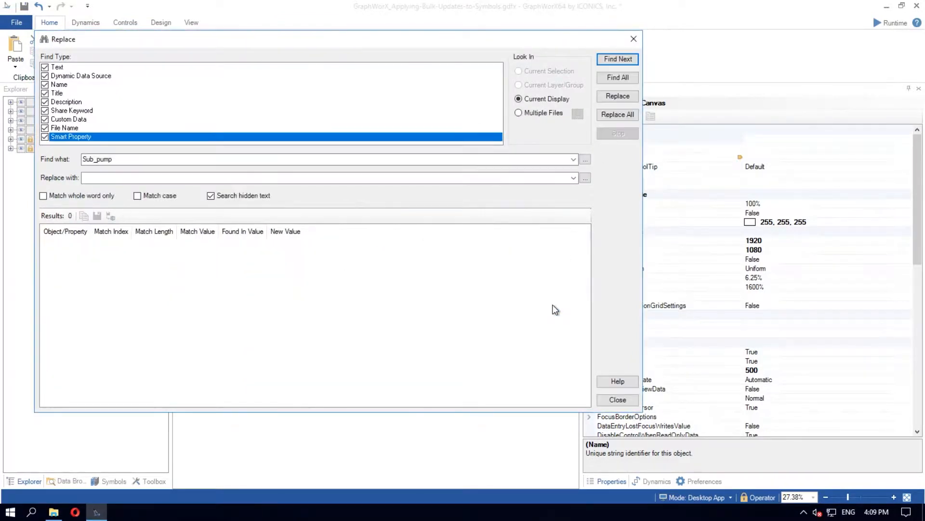
{"action": "left_click", "coordinate": [633, 39]}
Replace all occurrences of "pump" with "Sub_pump" in the current display.
{"action": "left_click", "coordinate": [573, 43]}
{"action": "left_click", "coordinate": [563, 73]}
{"action": "type", "text": "pump"}
{"action": "left_click", "coordinate": [118, 183]}
{"action": "type", "text": "Sub"}
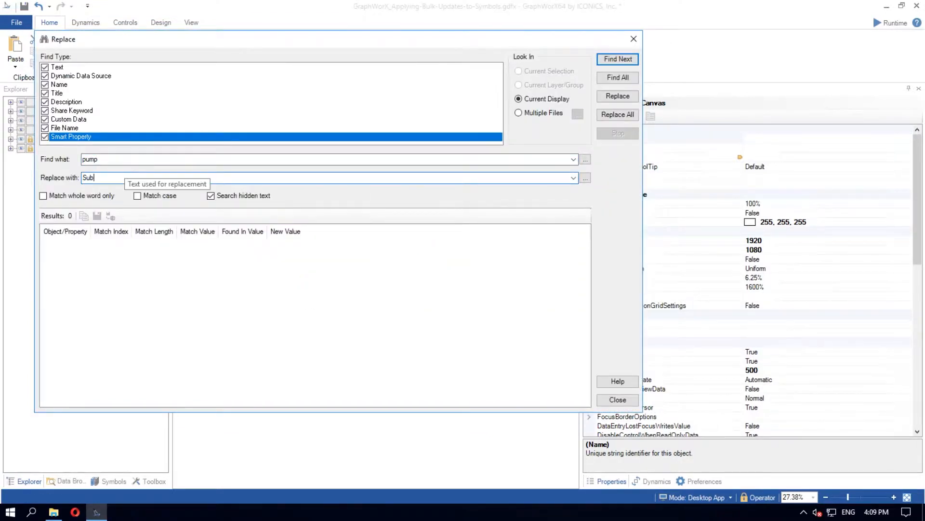
{"action": "type", "text": "_pump"}
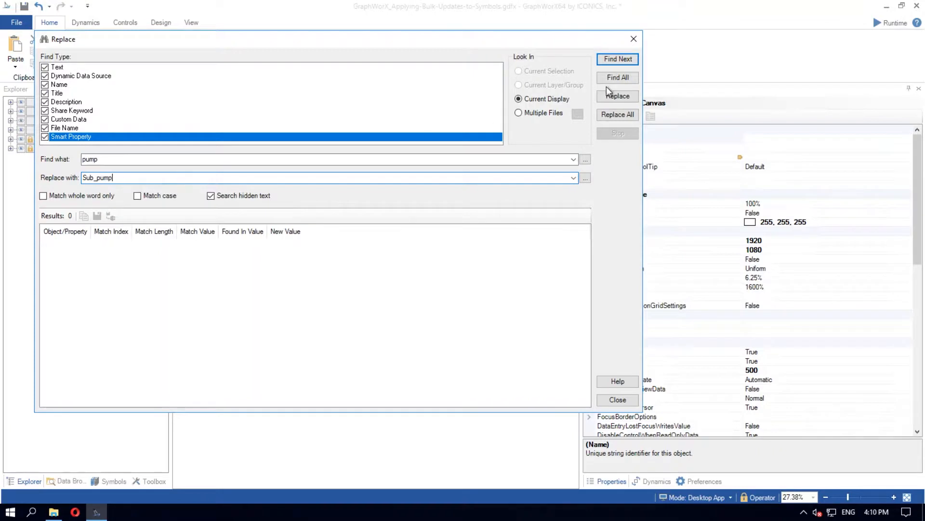
{"action": "left_click", "coordinate": [617, 115]}
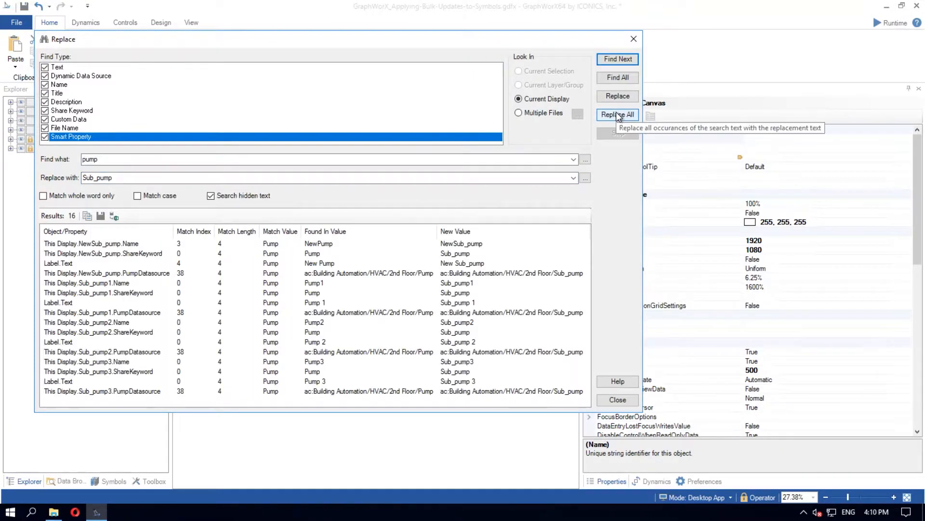
{"action": "left_click", "coordinate": [617, 400]}
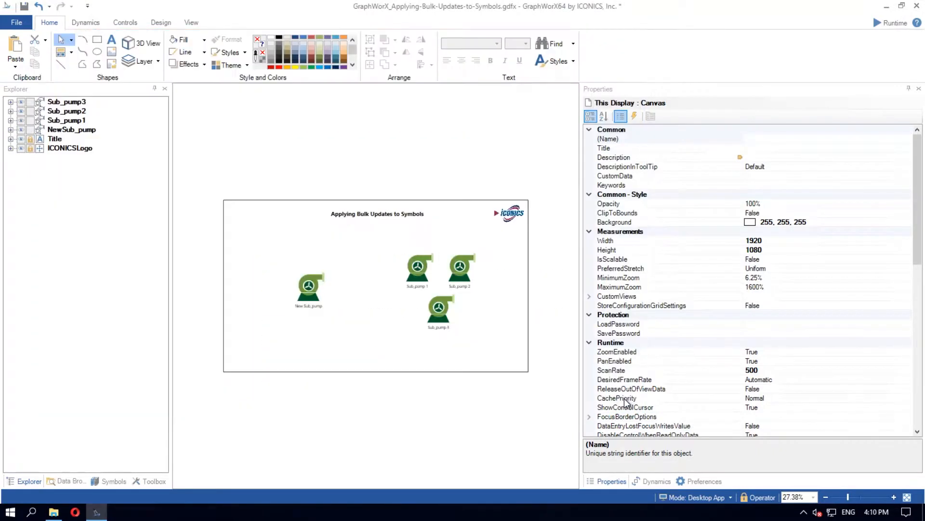